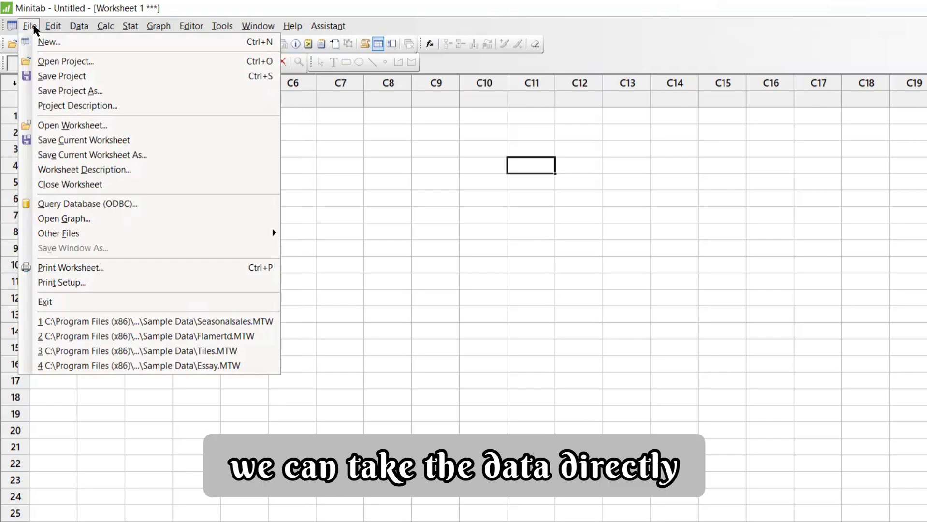
# Open the Seasonalsales worksheet from the Minitab Sample Data folder.
pyautogui.click(33, 27)
pyautogui.click(31, 25)
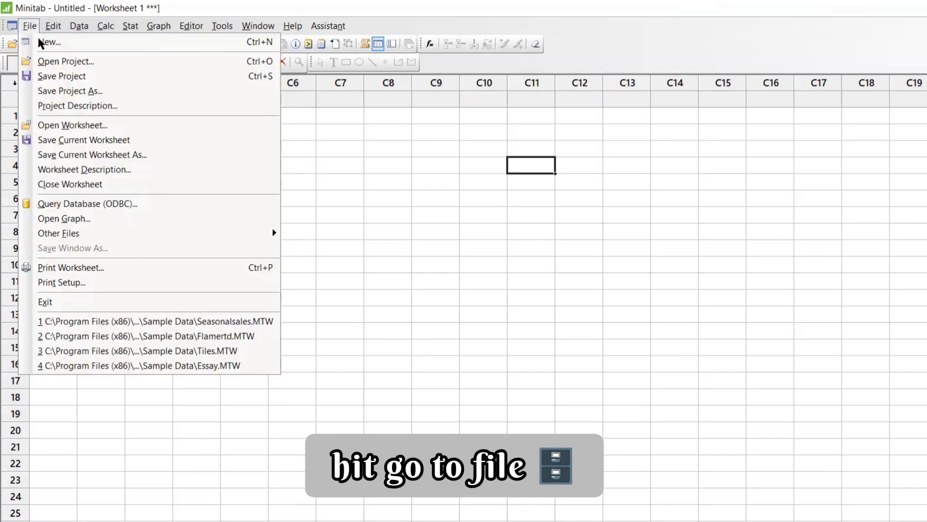
pyautogui.click(53, 126)
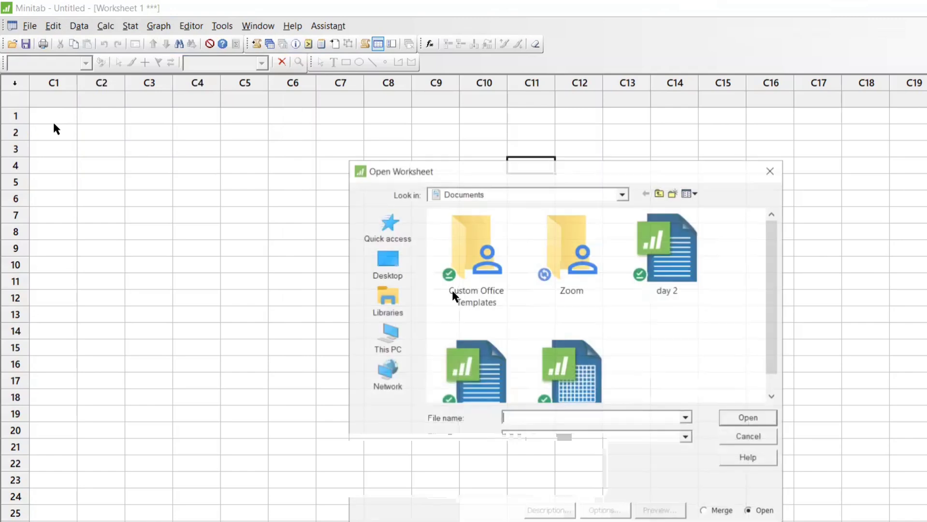
pyautogui.click(436, 490)
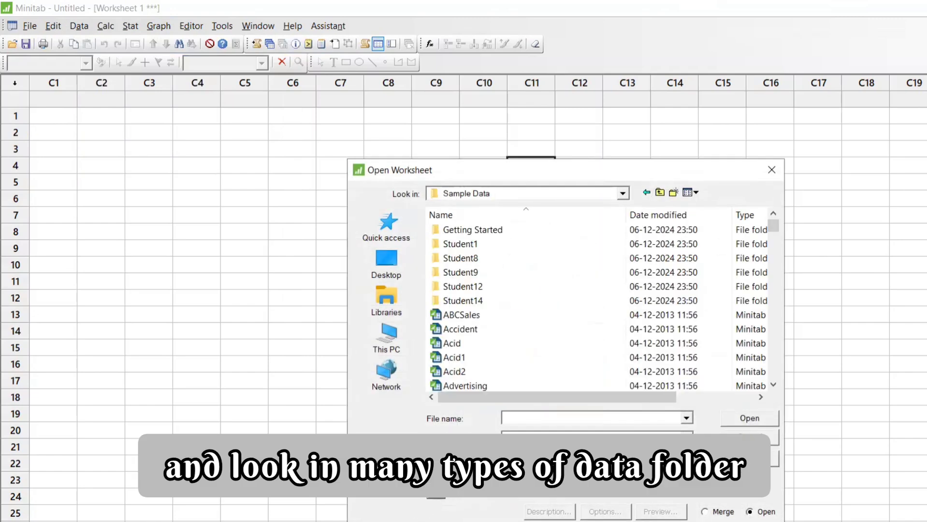
pyautogui.click(516, 332)
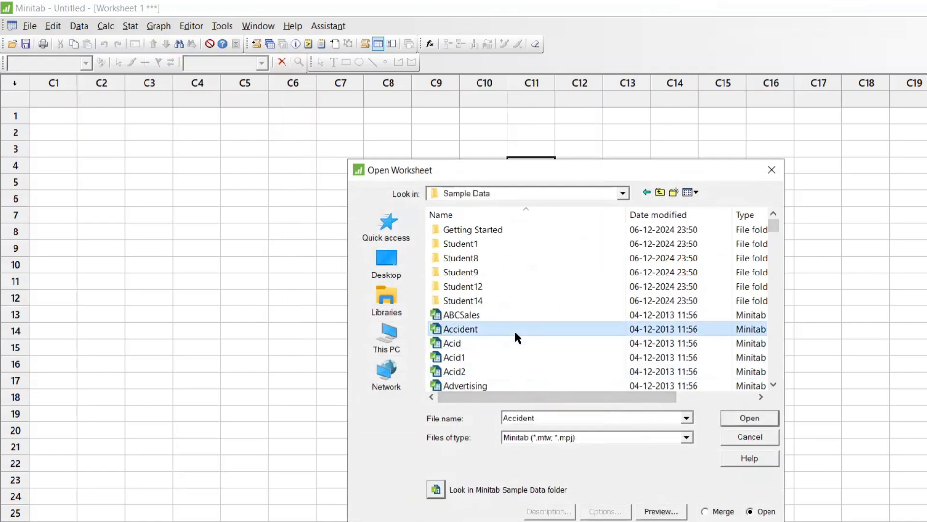
pyautogui.press('s')
pyautogui.click(504, 358)
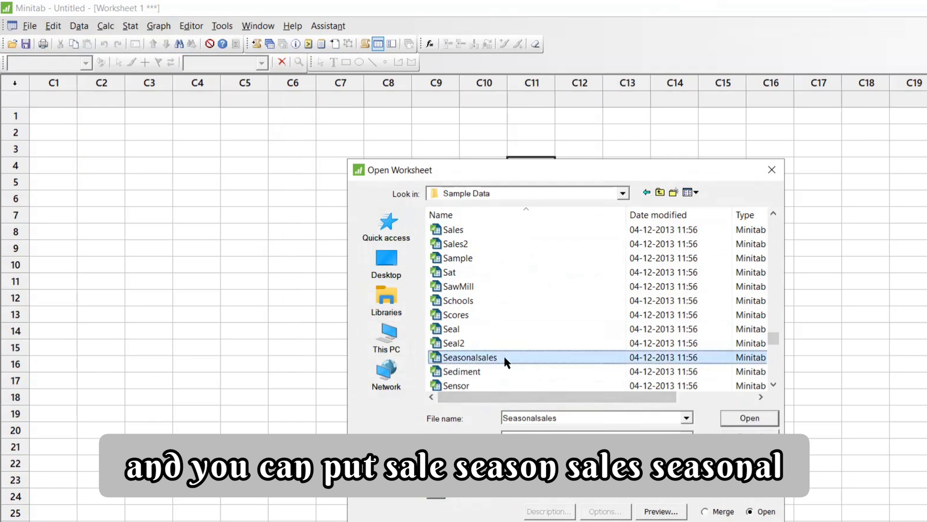
pyautogui.click(759, 420)
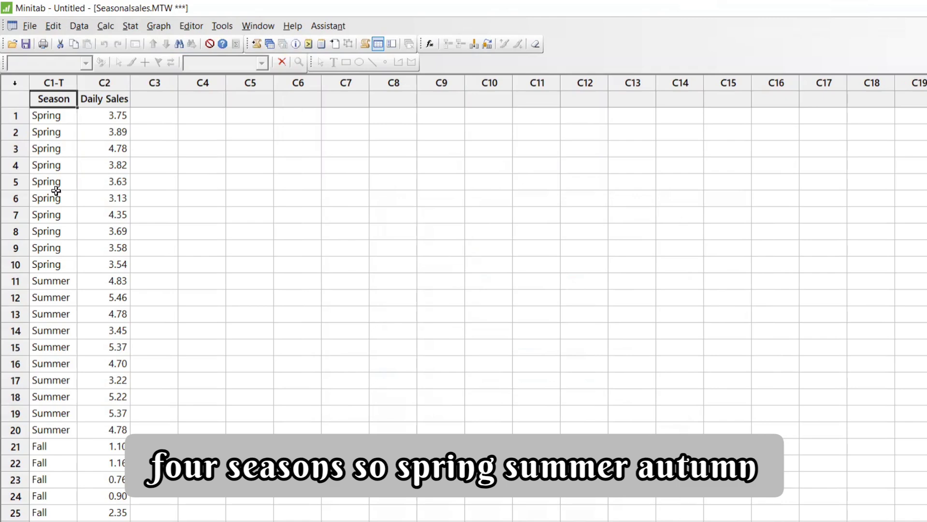
# Rename the header of column C2 to "Daily Sales K".
pyautogui.scroll(-2, 54, 303)
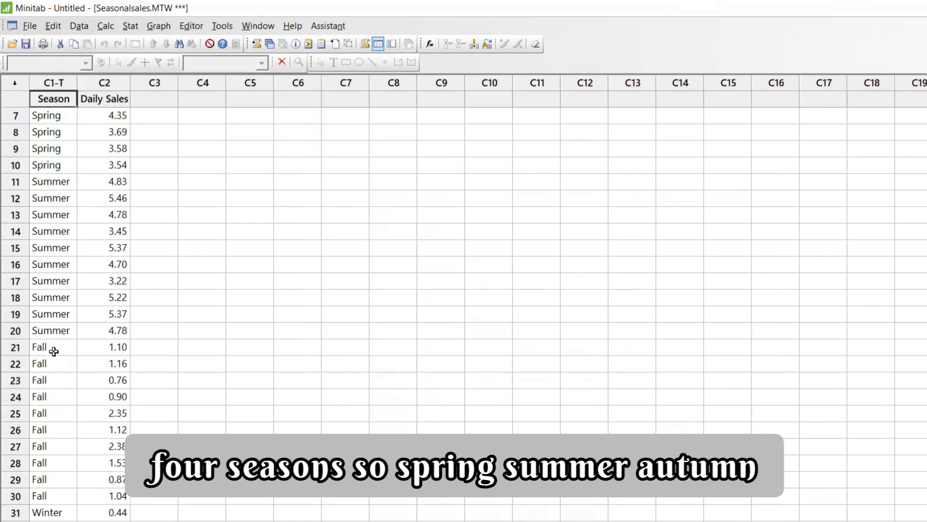
pyautogui.scroll(-2, 54, 351)
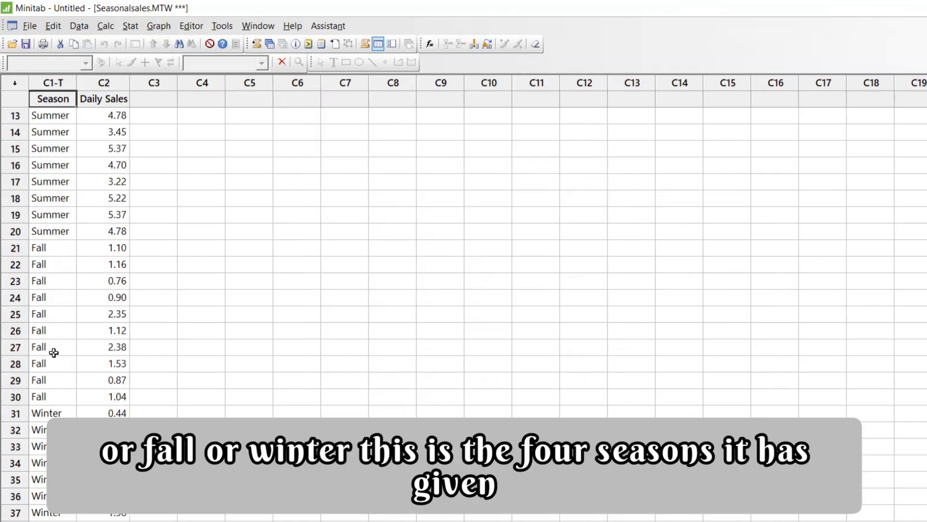
pyautogui.scroll(4, 63, 334)
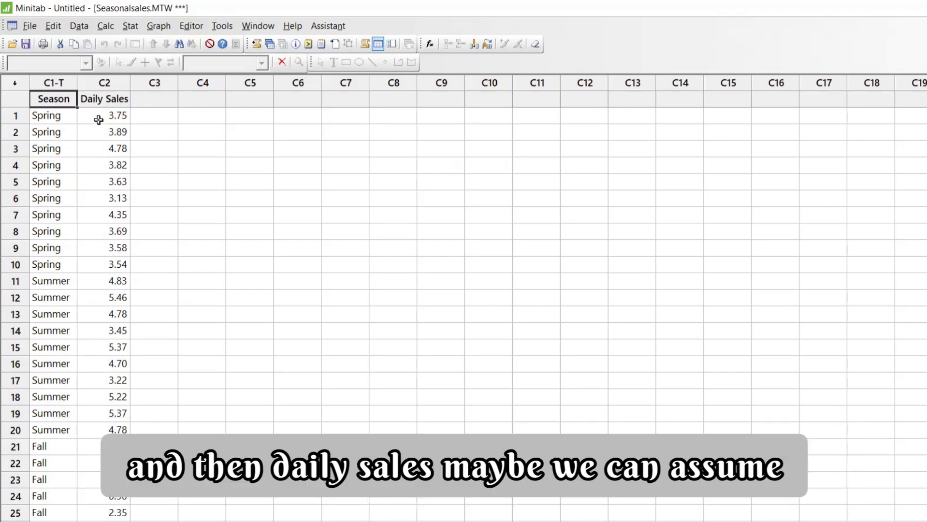
pyautogui.click(122, 99)
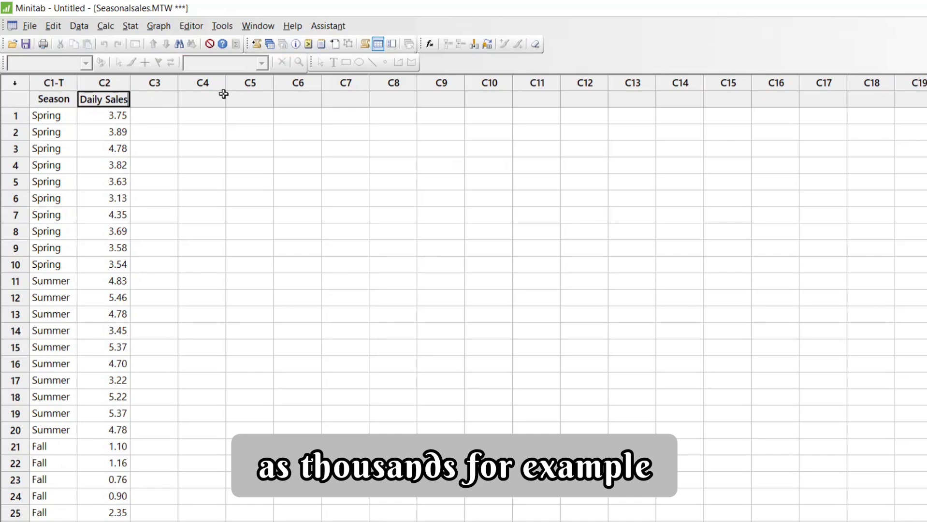
pyautogui.write('K')
pyautogui.press('Return')
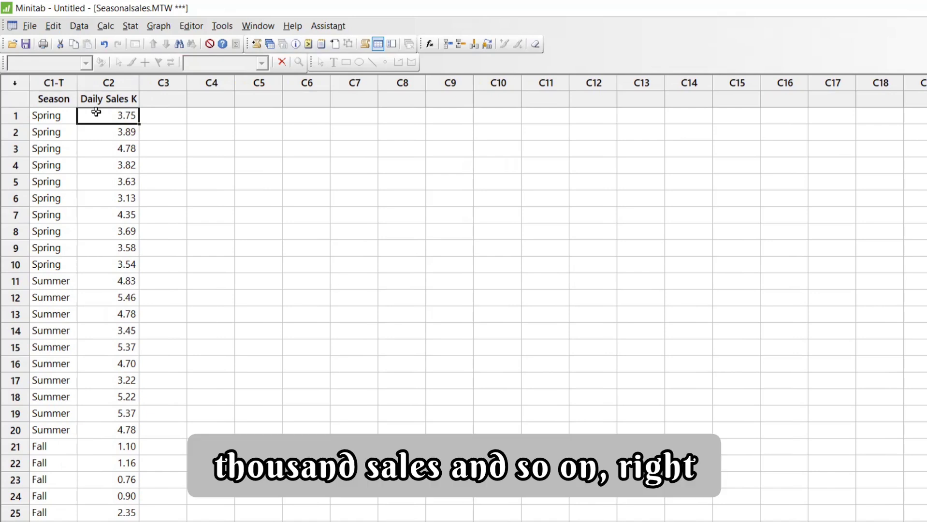
# Create a With Fit histogram using Daily Sales K as the graph variable.
pyautogui.click(158, 24)
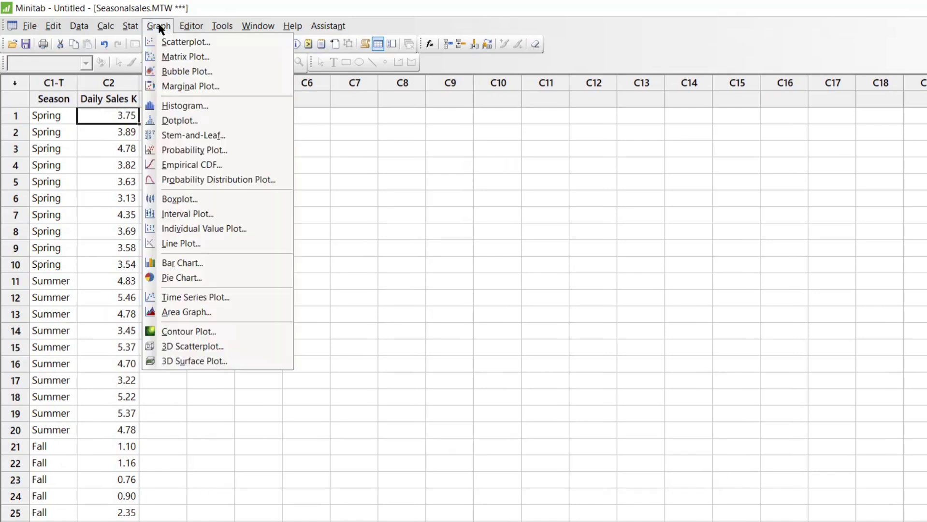
pyautogui.click(171, 106)
pyautogui.click(530, 267)
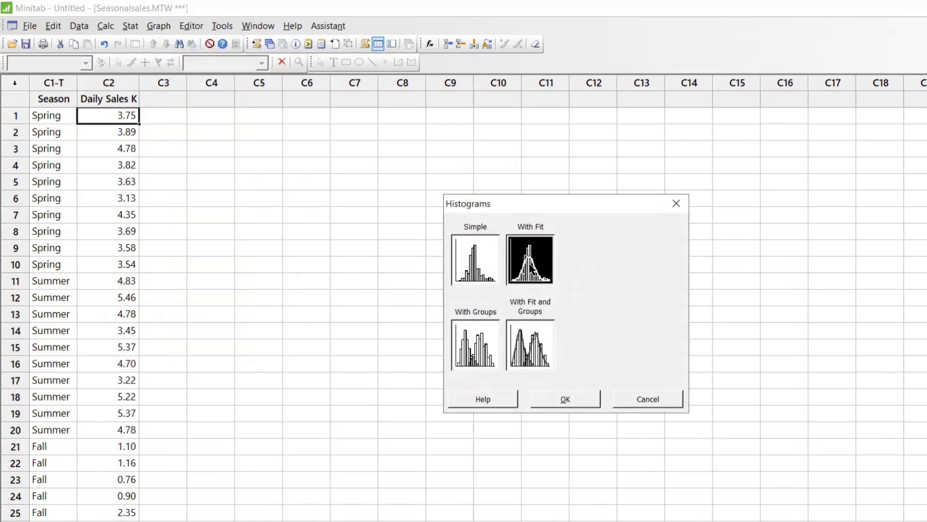
pyautogui.click(565, 401)
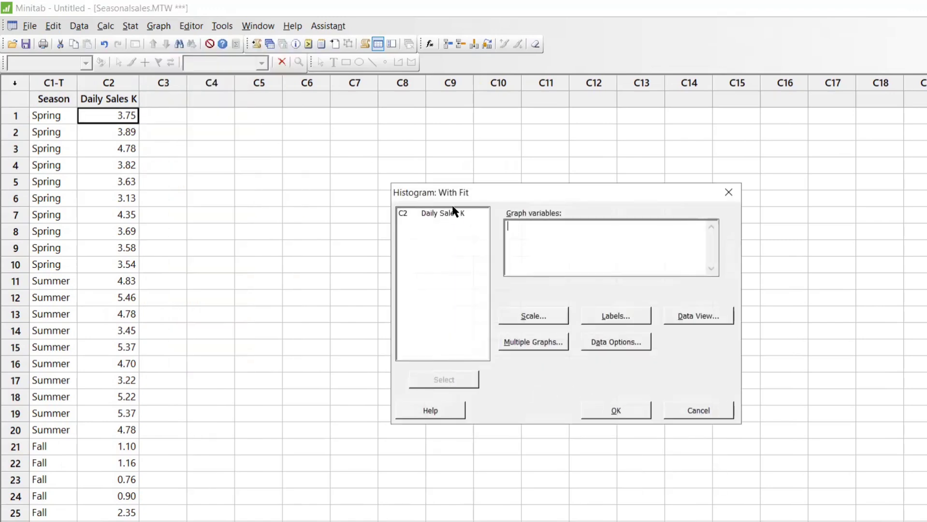
pyautogui.moveTo(231, 125); pyautogui.dragTo(230, 125)
pyautogui.click(203, 141)
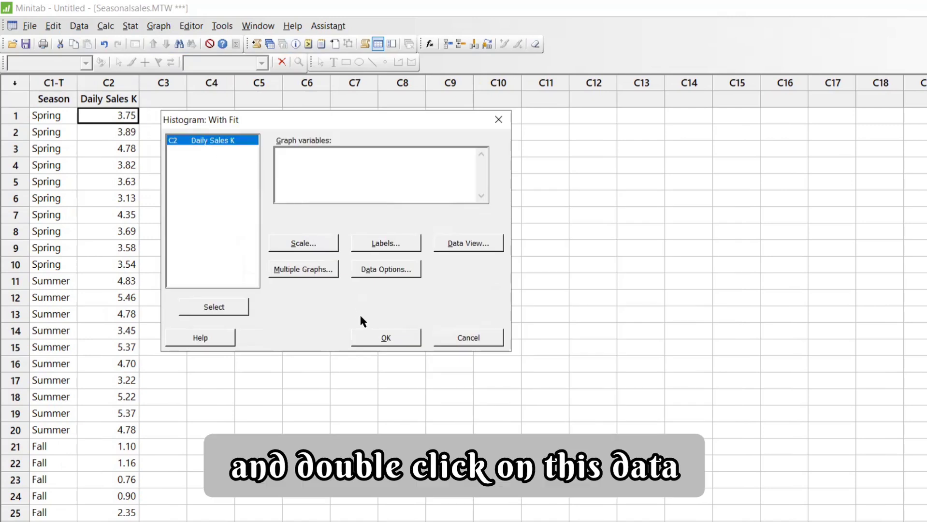
pyautogui.click(370, 333)
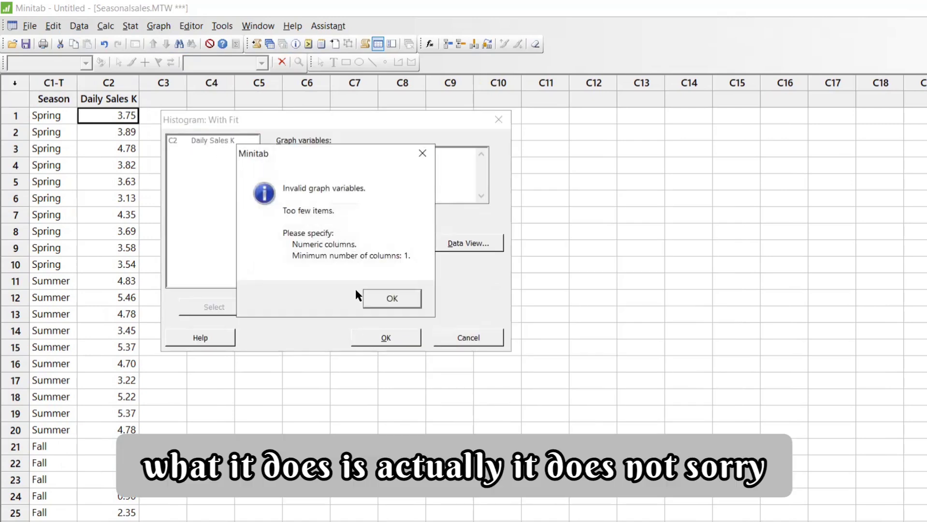
pyautogui.click(385, 298)
pyautogui.doubleClick(224, 140)
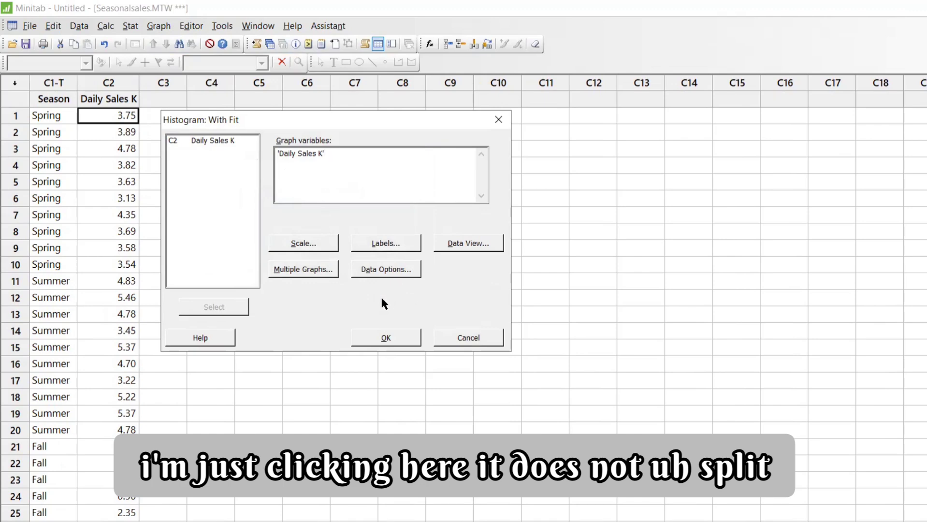
pyautogui.click(384, 337)
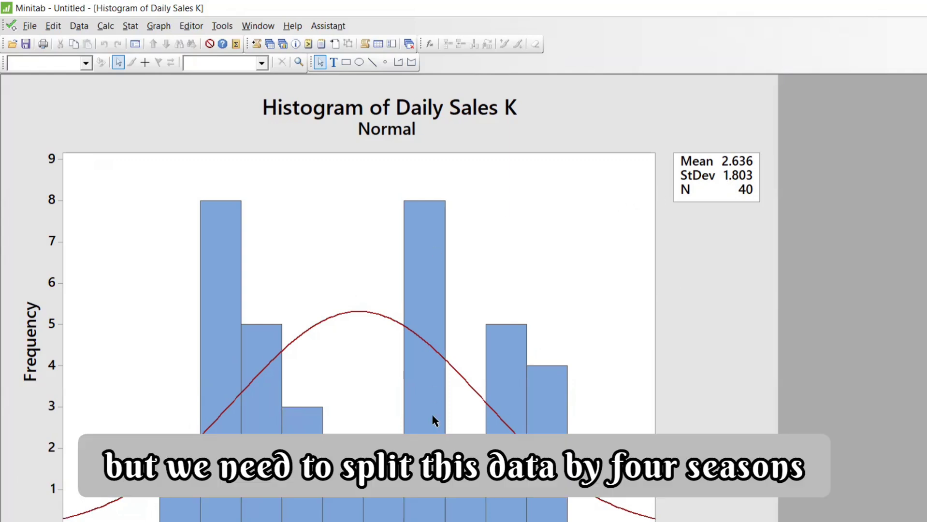
# Recreate the fitted histogram overlaid on the same graph with Season groups in separate panels, and move its statistics table between the panel columns.
pyautogui.moveTo(435, 421)
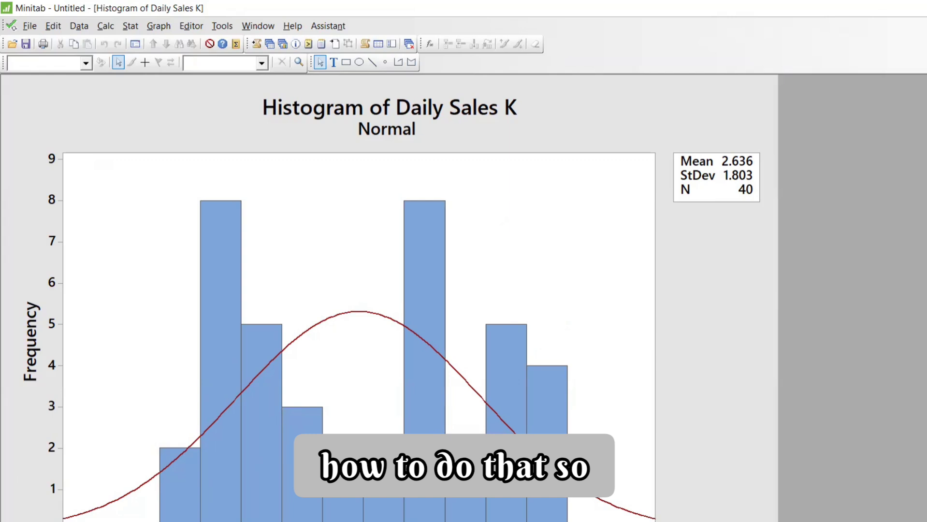
pyautogui.hotkey('ctrl', 'e')
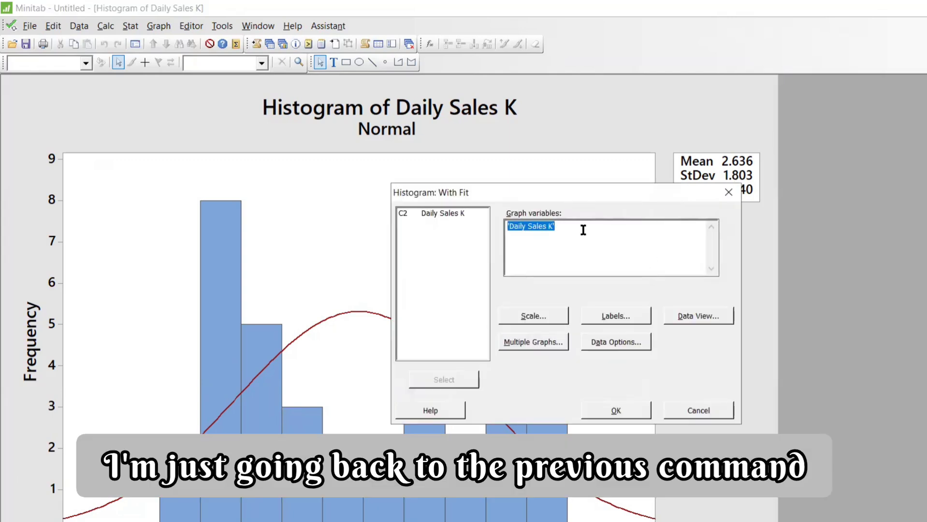
pyautogui.click(523, 337)
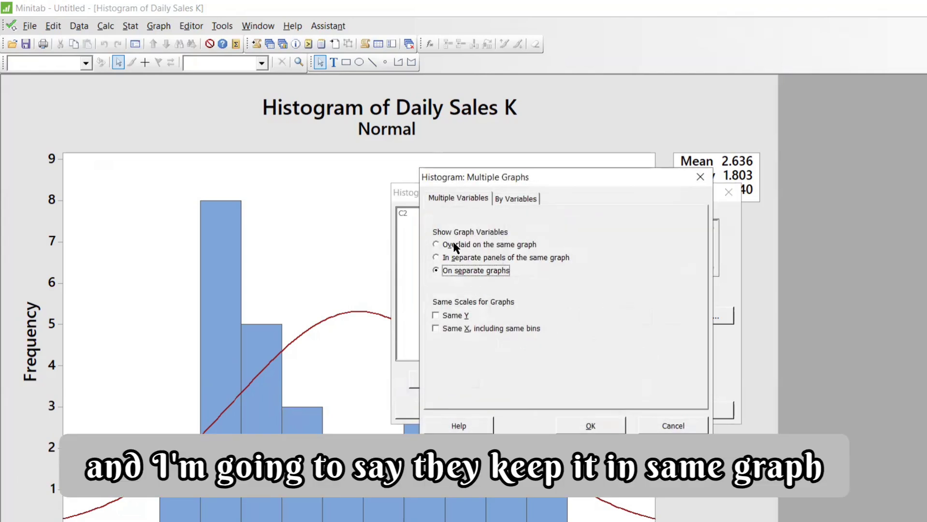
pyautogui.click(456, 248)
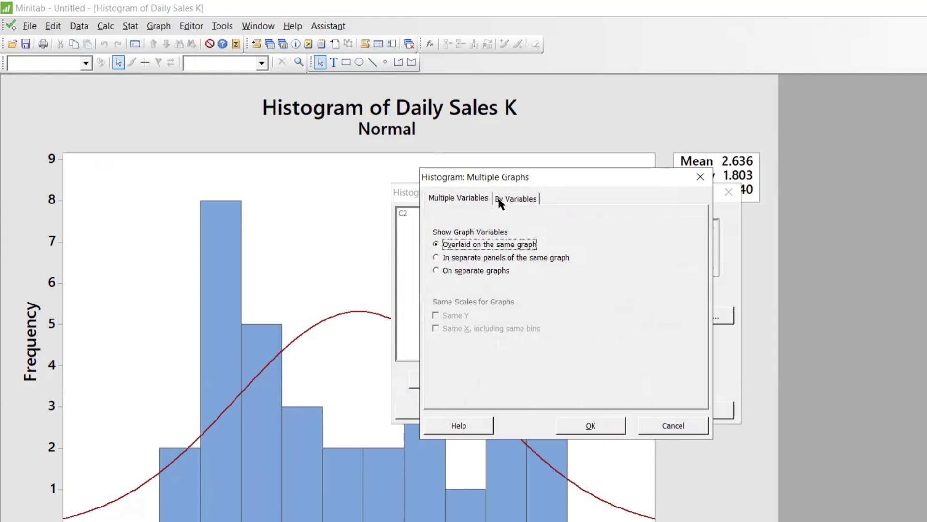
pyautogui.click(500, 203)
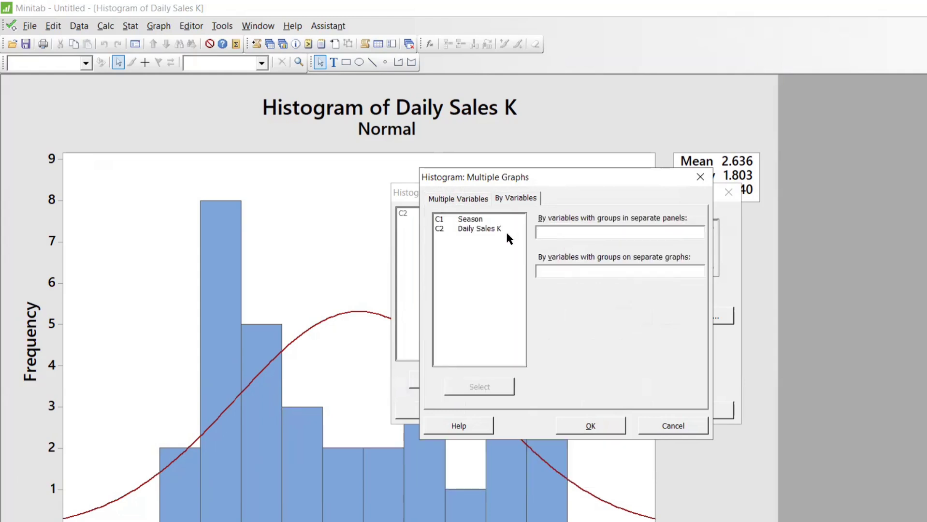
pyautogui.doubleClick(471, 219)
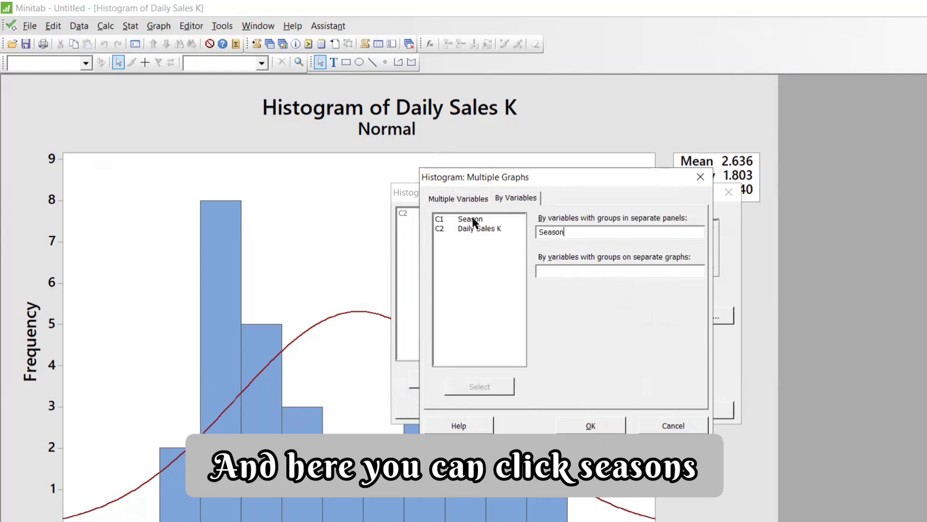
pyautogui.click(586, 423)
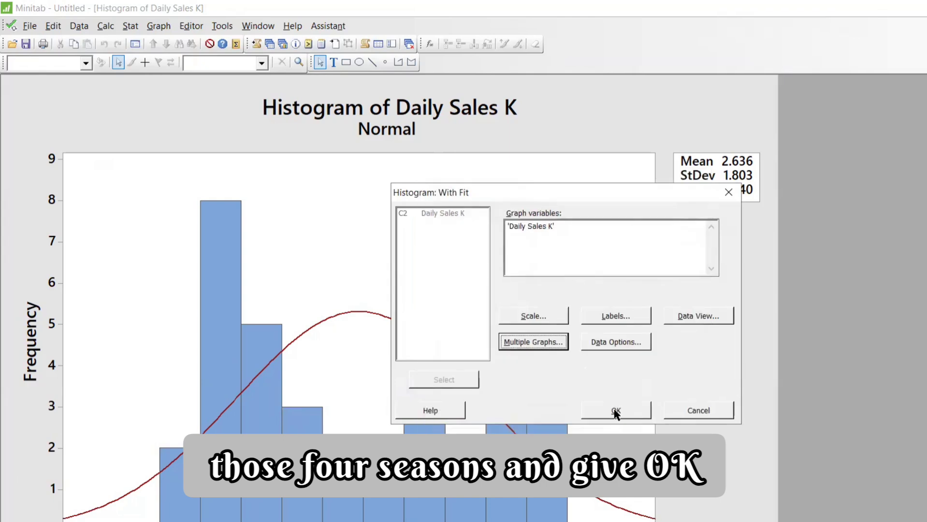
pyautogui.click(614, 407)
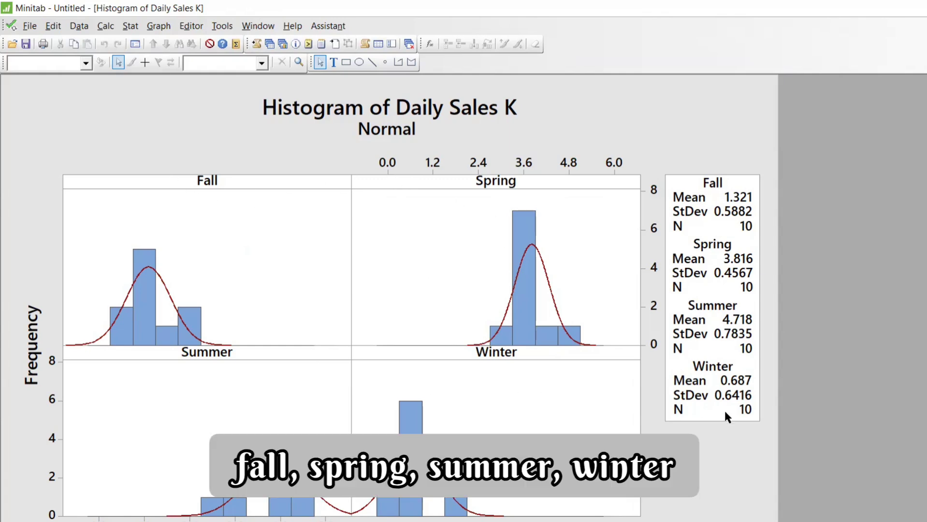
pyautogui.moveTo(726, 416); pyautogui.dragTo(365, 413)
pyautogui.click(624, 432)
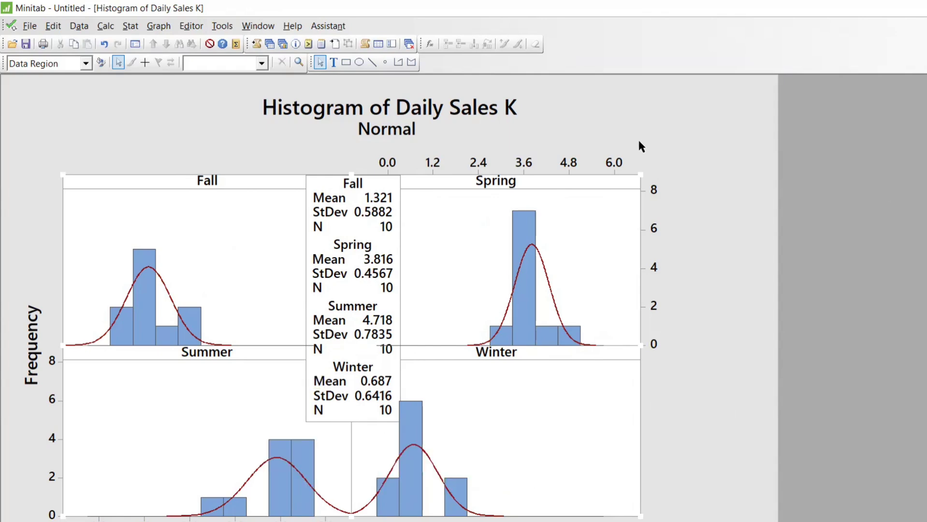
# Create a With Fit and Groups histogram of Daily Sales K, grouped by Season and overlaid on the same graph.
pyautogui.click(159, 27)
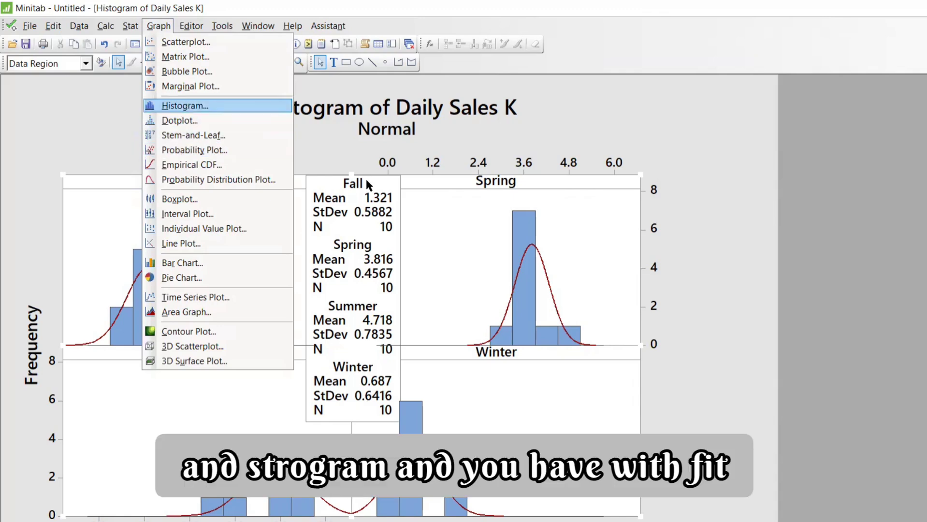
pyautogui.press('Return')
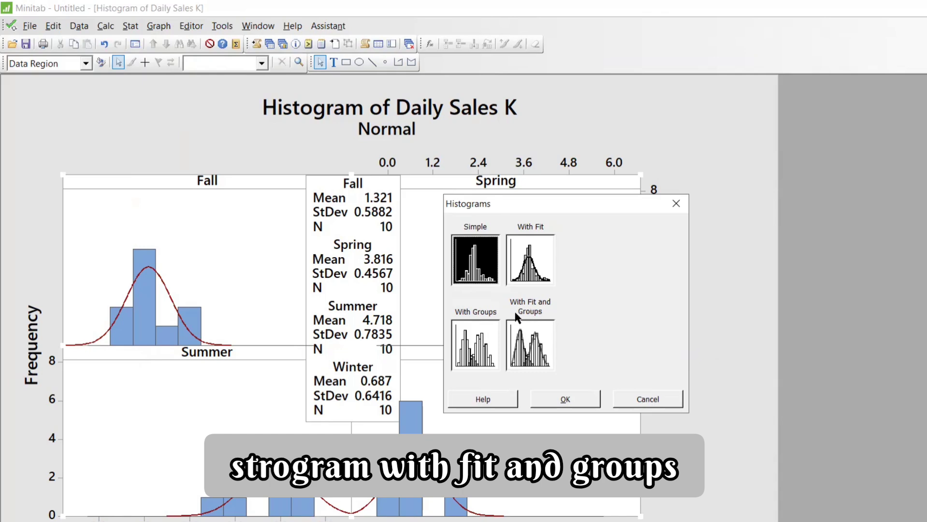
pyautogui.click(530, 342)
pyautogui.click(568, 404)
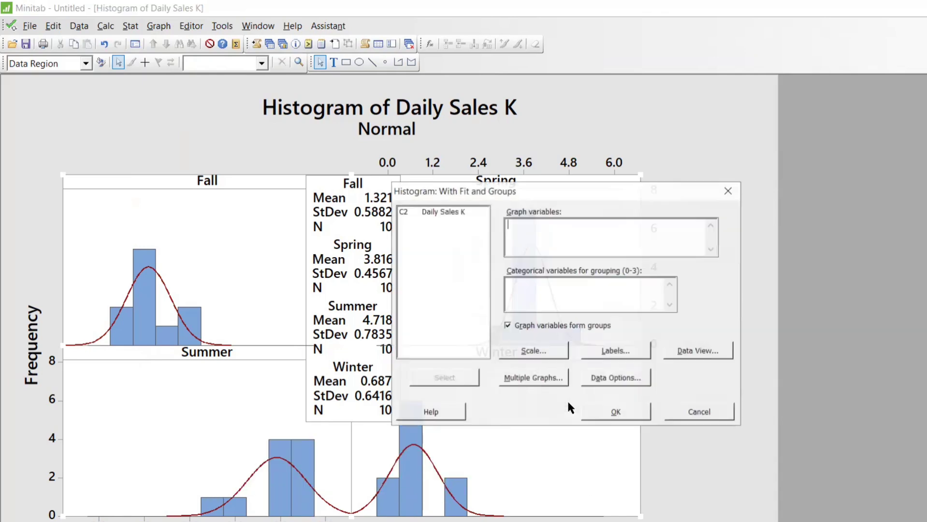
pyautogui.doubleClick(444, 212)
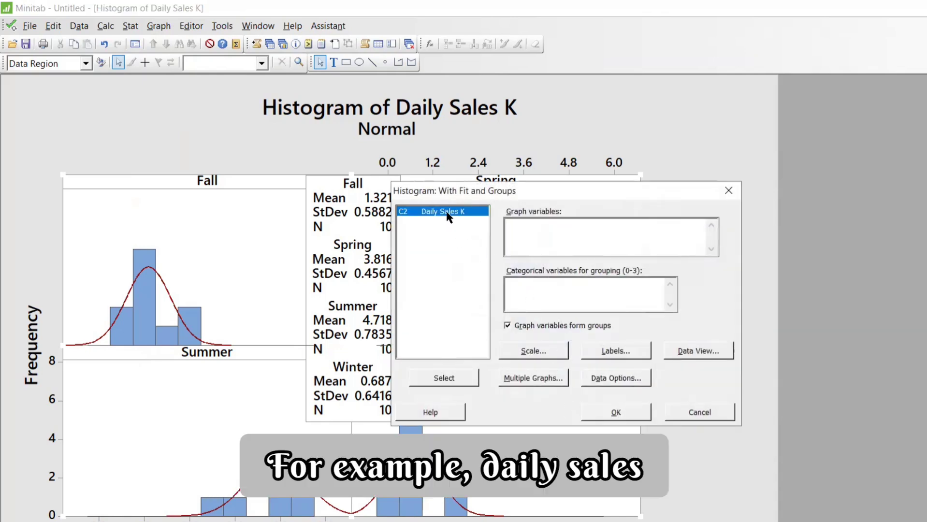
pyautogui.click(555, 299)
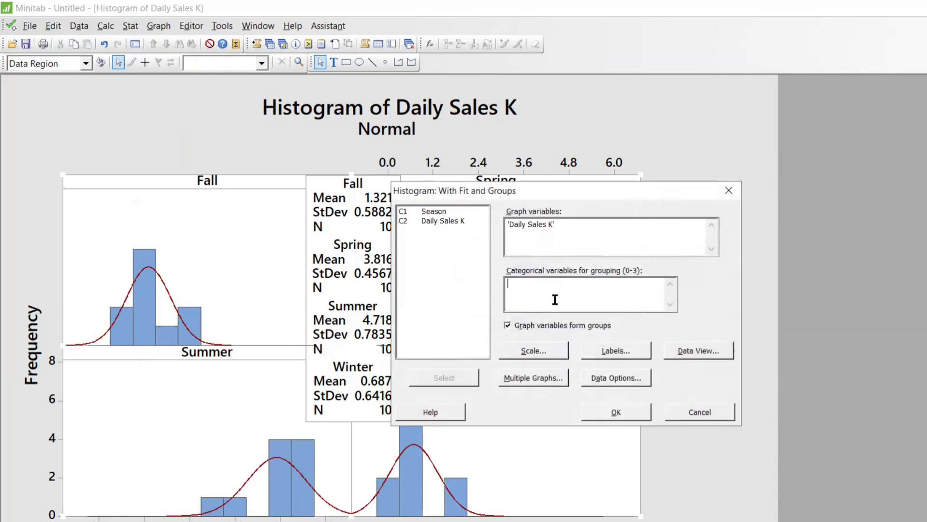
pyautogui.click(435, 213)
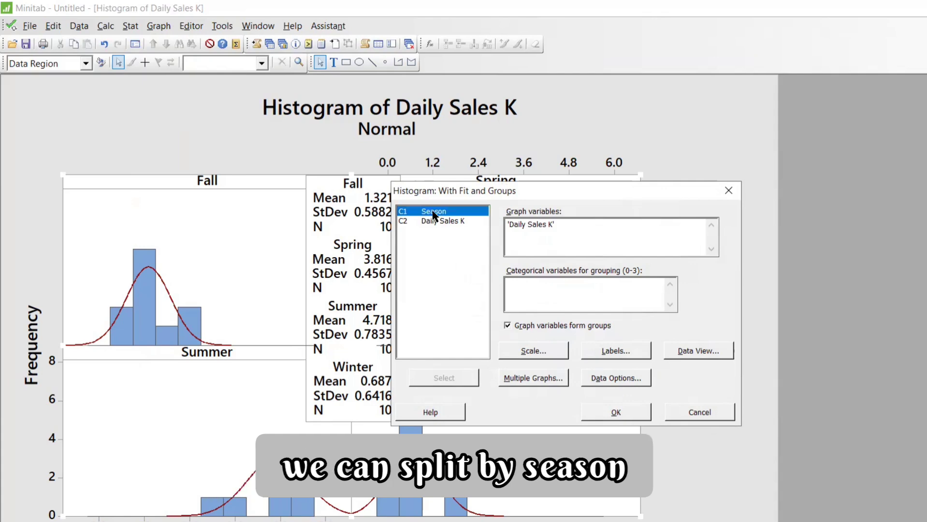
pyautogui.doubleClick(435, 213)
pyautogui.click(434, 213)
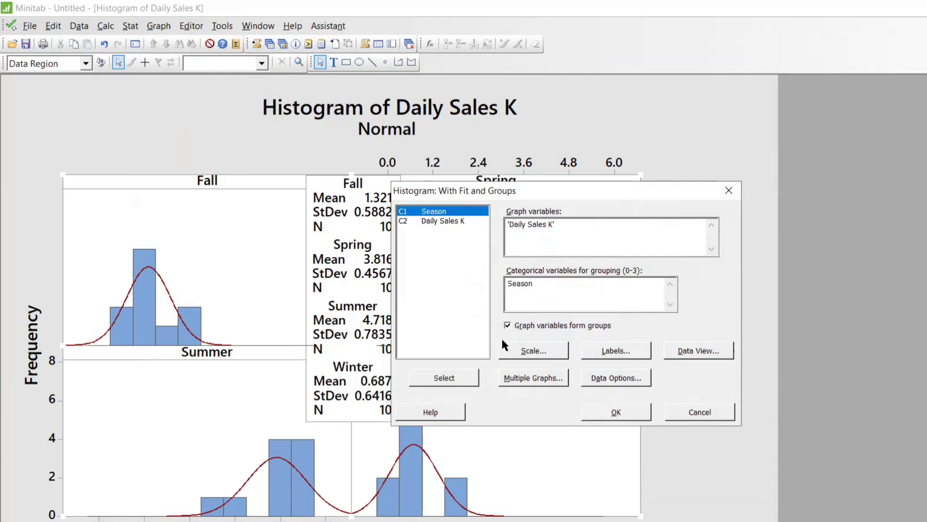
pyautogui.click(527, 383)
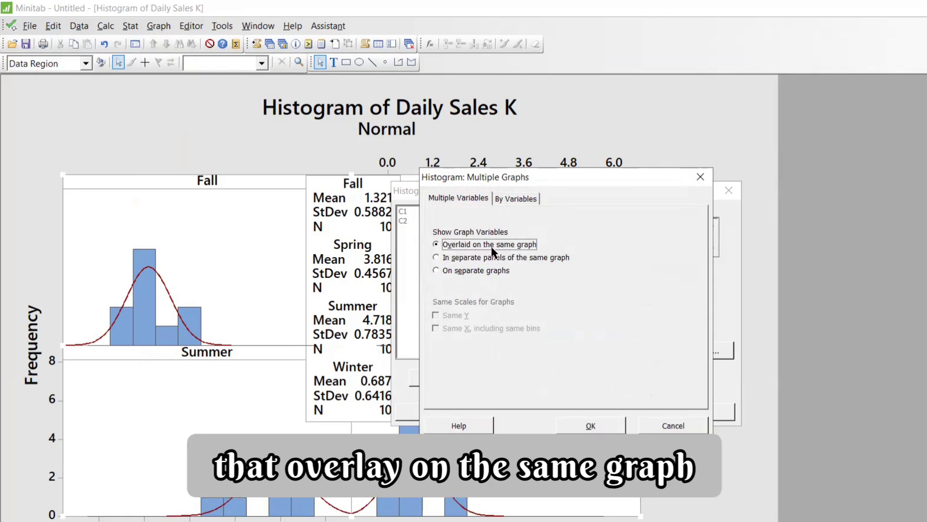
pyautogui.click(590, 426)
pyautogui.click(586, 410)
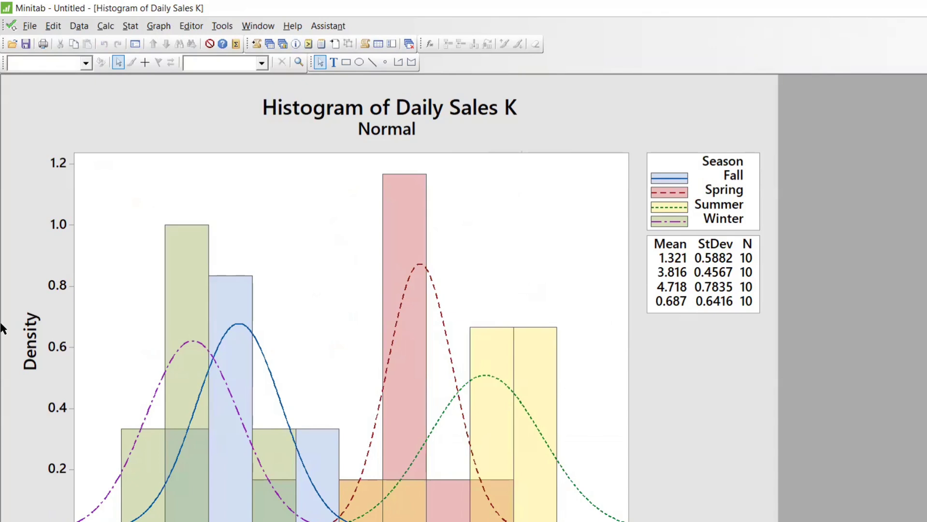
# Move the statistics table and the Season legend side by side into the upper part of the plot area.
pyautogui.moveTo(709, 304); pyautogui.dragTo(579, 259)
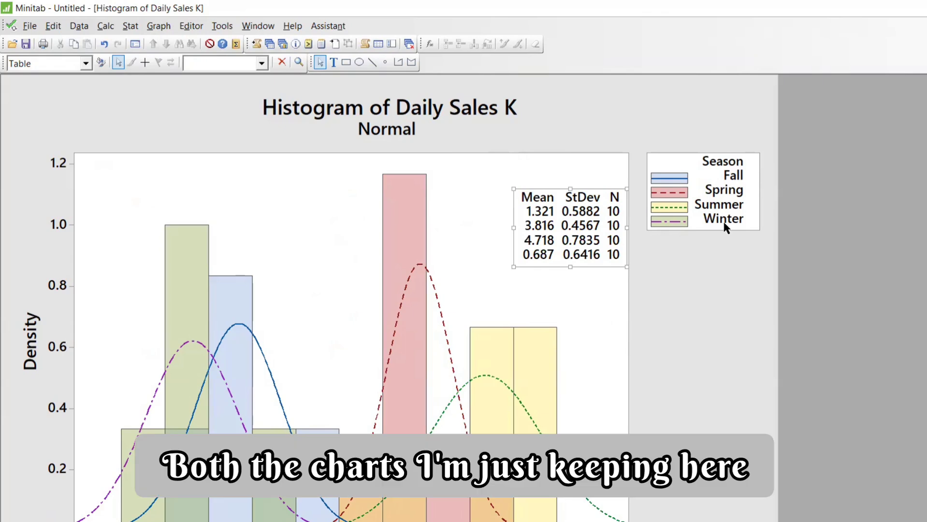
pyautogui.moveTo(726, 227); pyautogui.dragTo(481, 263)
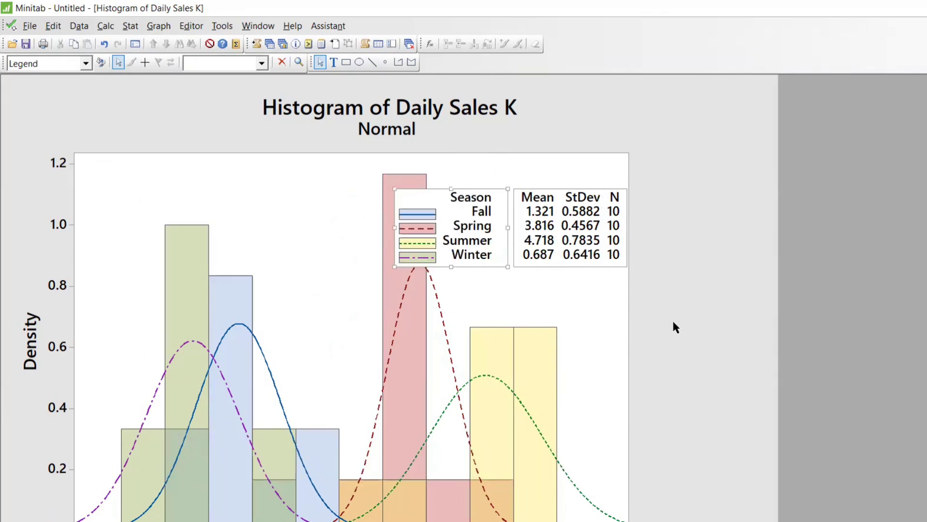
pyautogui.click(769, 354)
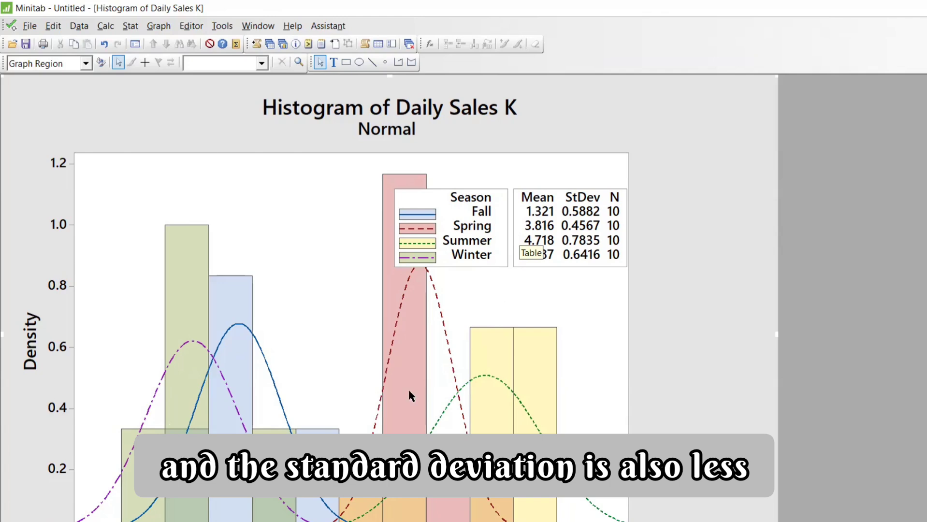
pyautogui.click(390, 360)
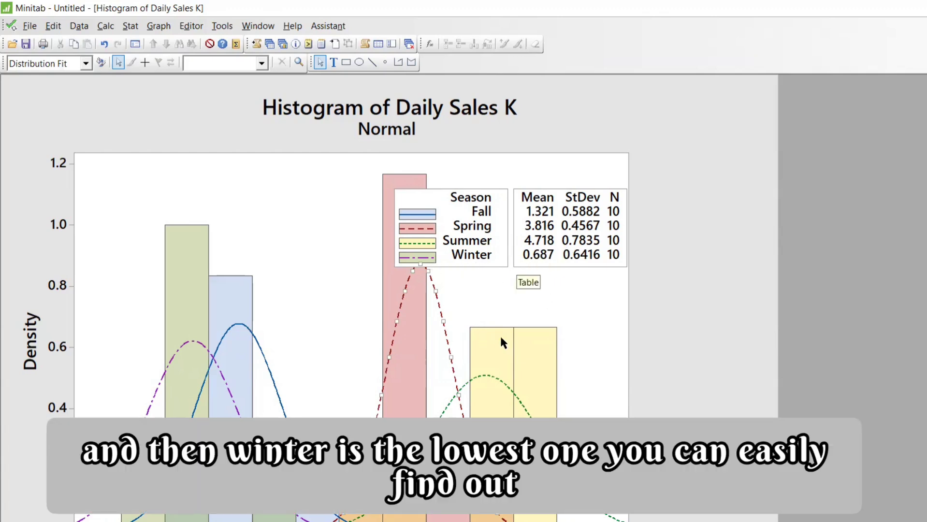
pyautogui.click(659, 341)
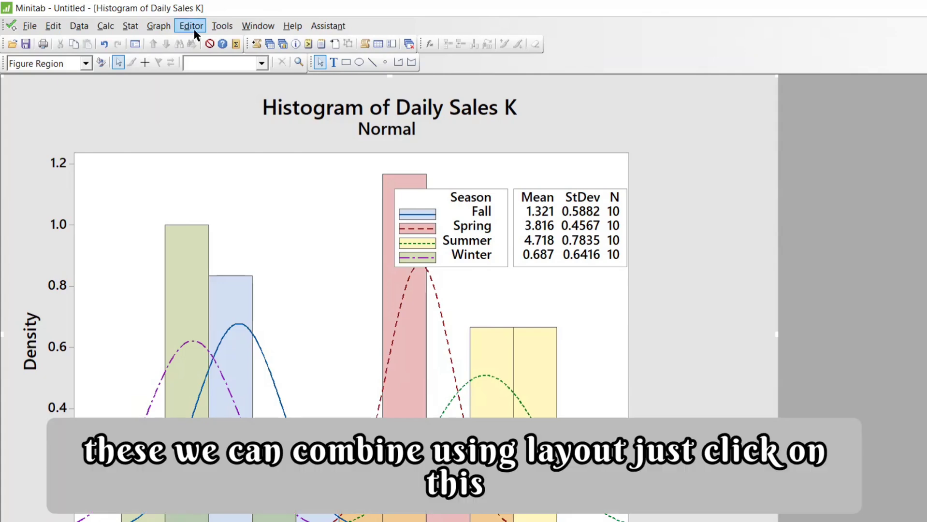
# Open the Layout Tool for the season-grouped histogram.
pyautogui.click(192, 27)
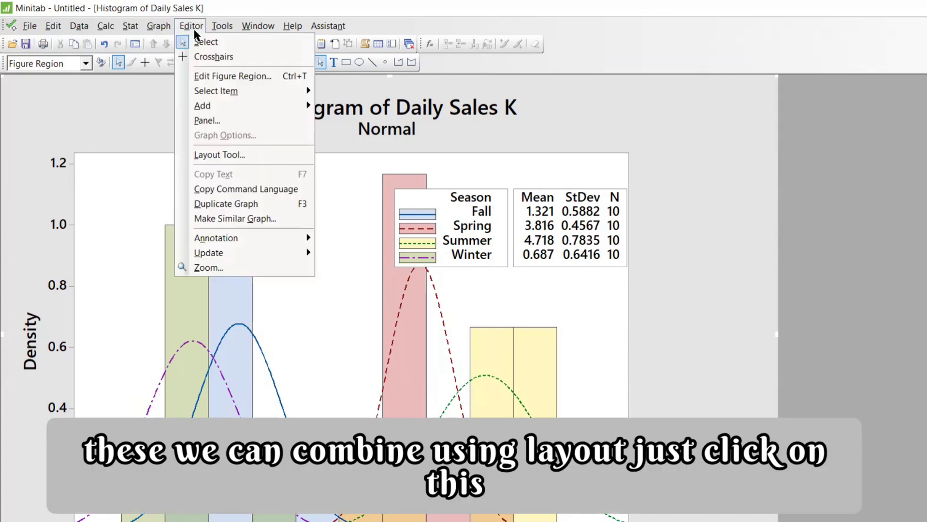
pyautogui.click(218, 153)
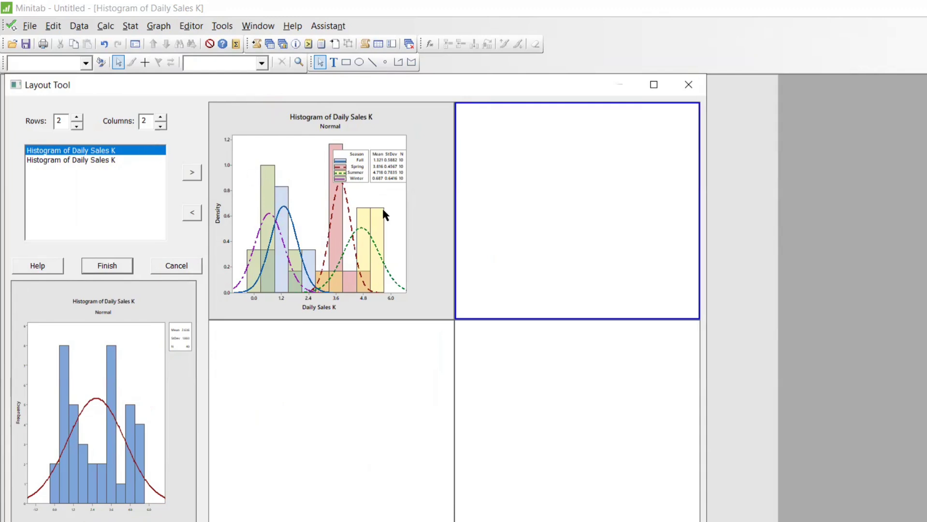
# Try layout grids with three rows, one row and three columns, and return to two rows and two columns.
pyautogui.click(77, 118)
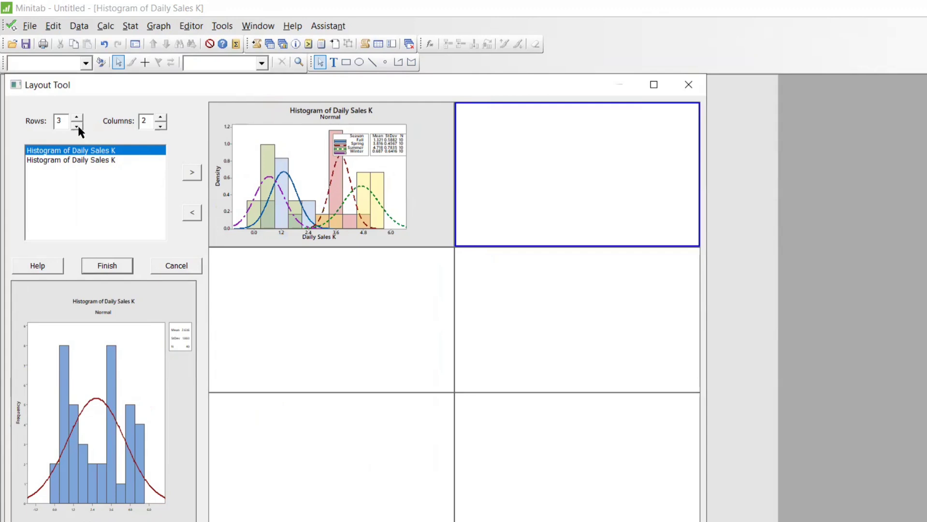
pyautogui.click(77, 127)
pyautogui.click(78, 127)
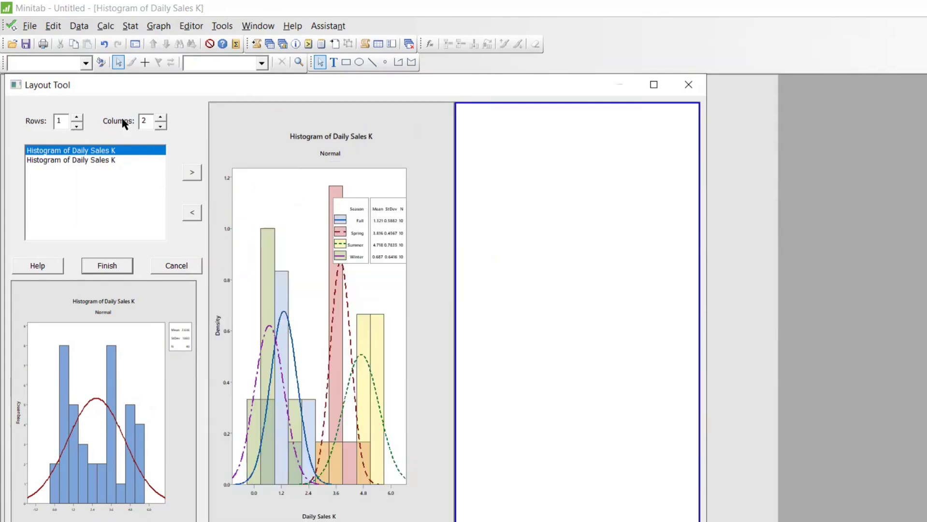
pyautogui.click(164, 118)
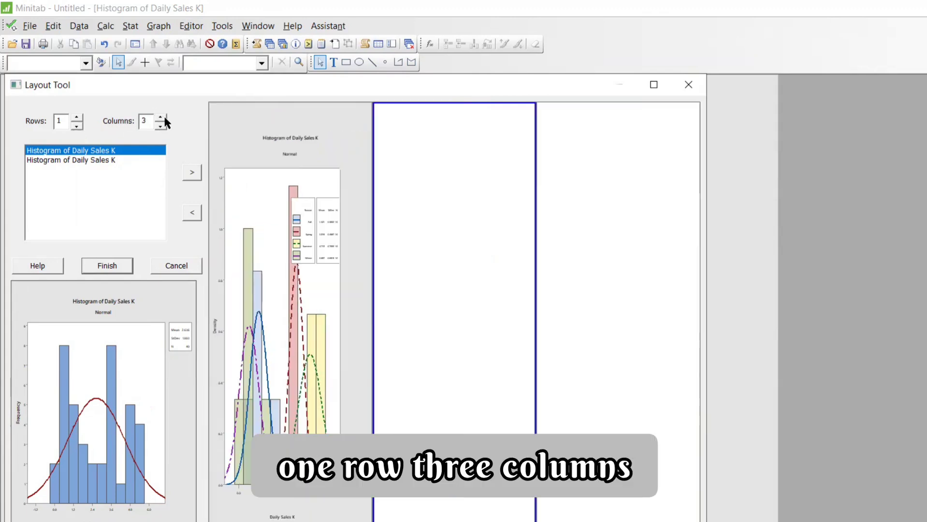
pyautogui.click(76, 117)
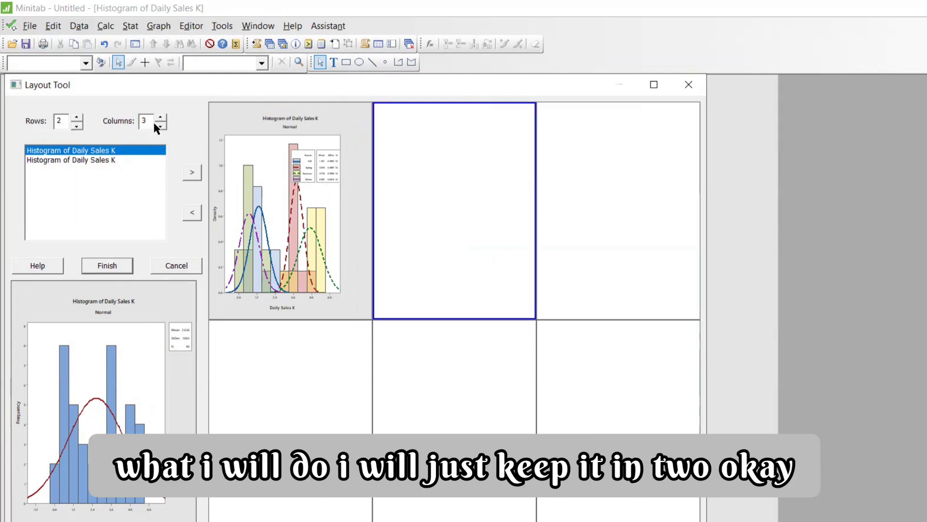
pyautogui.click(156, 126)
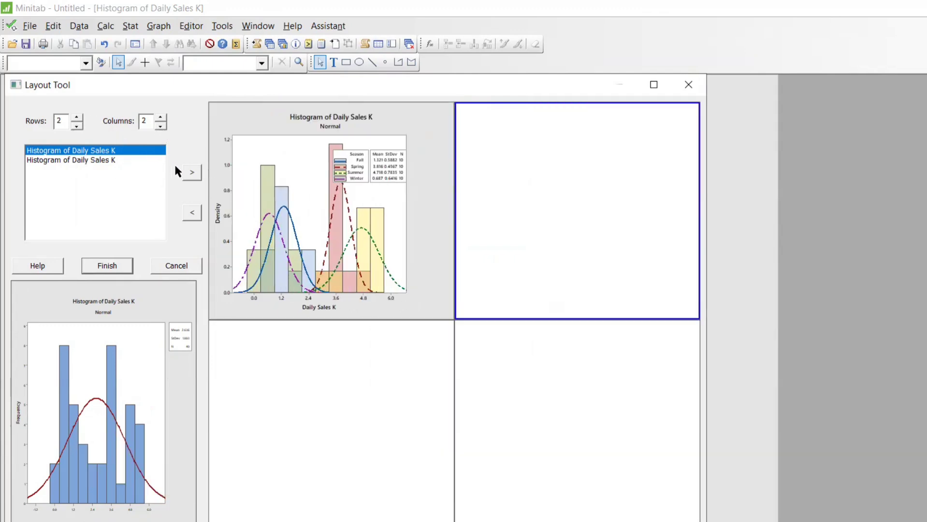
# Build the combined layout with the overall histogram in the upper-left cell, the season-panelled one in the upper-right and the grouped one in the lower-left.
pyautogui.click(191, 174)
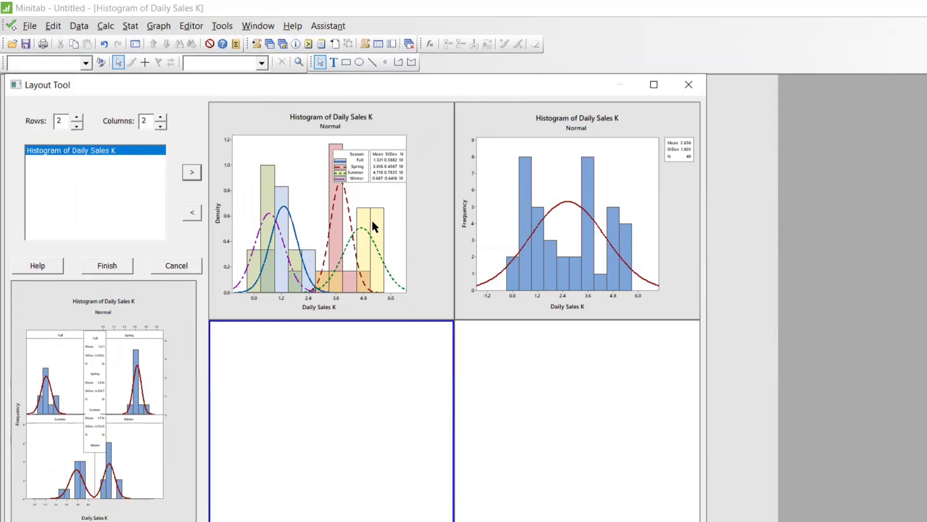
pyautogui.moveTo(371, 219); pyautogui.dragTo(410, 349)
pyautogui.moveTo(410, 412); pyautogui.dragTo(402, 395)
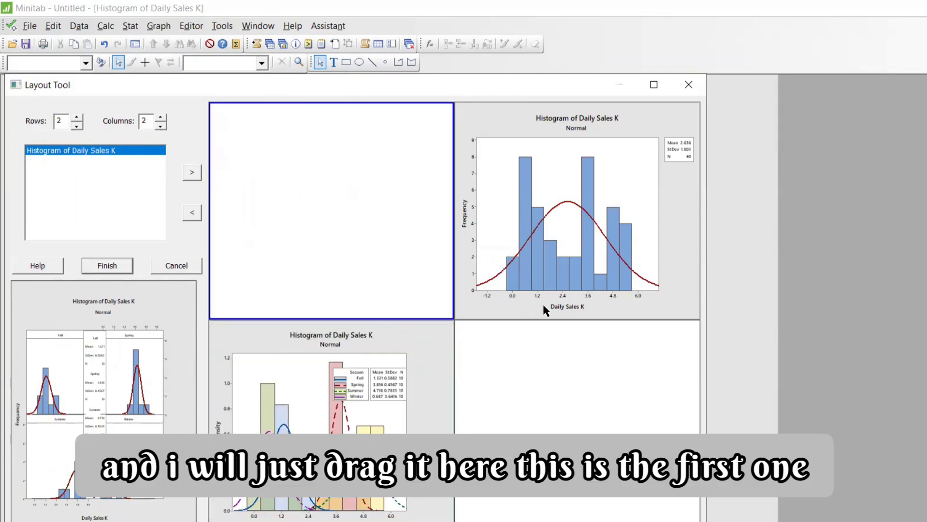
pyautogui.moveTo(543, 306); pyautogui.dragTo(368, 284)
pyautogui.moveTo(286, 271); pyautogui.dragTo(284, 268)
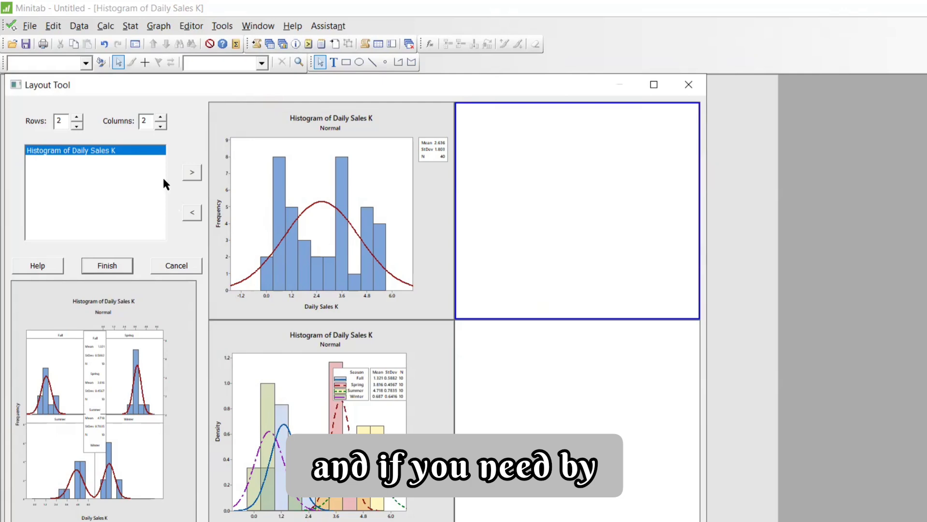
pyautogui.click(191, 172)
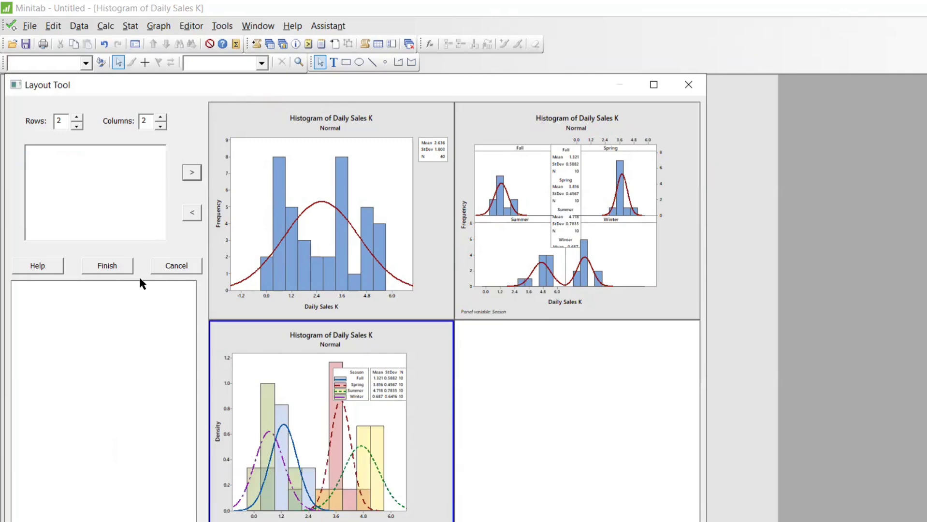
pyautogui.click(107, 266)
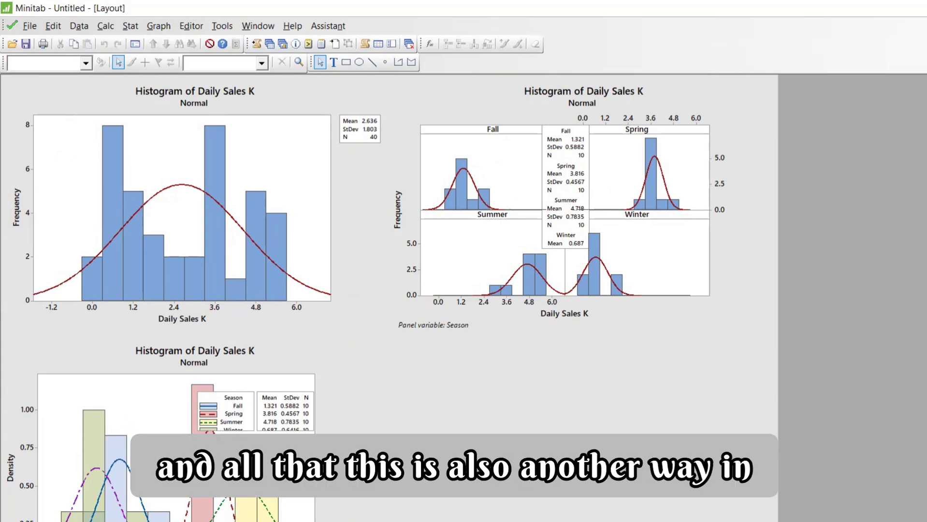
pyautogui.click(224, 430)
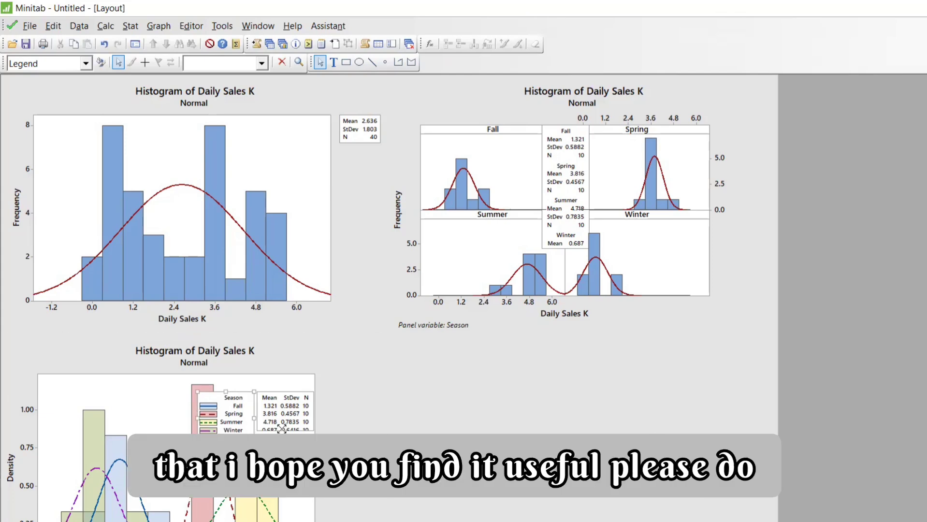
pyautogui.click(287, 430)
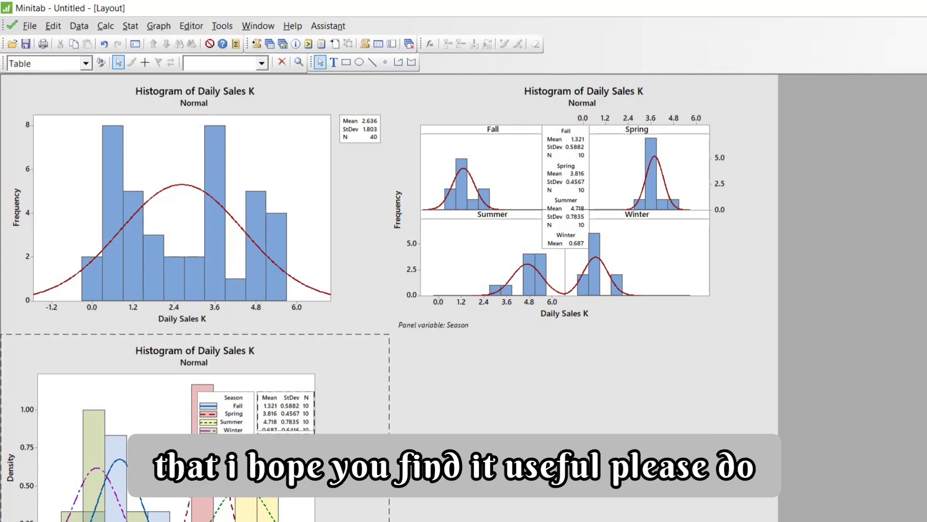